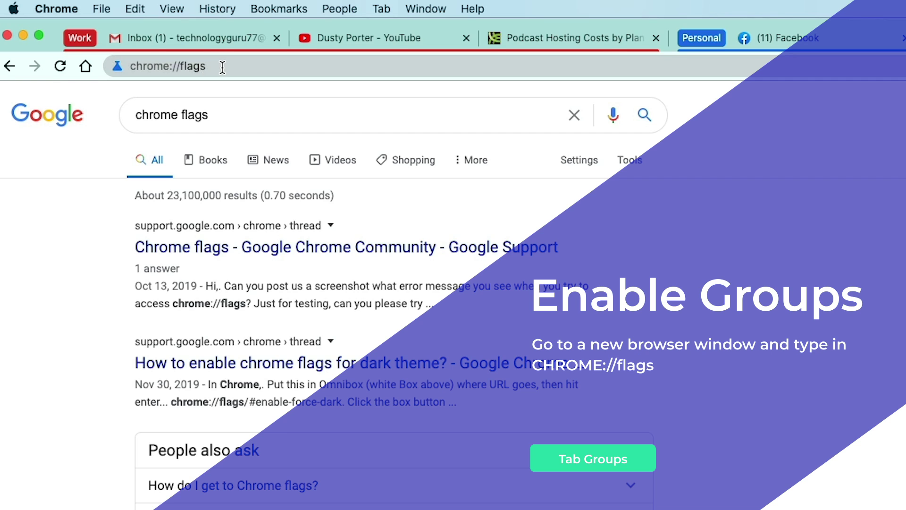
Step: On chrome://flags, filter for 'groups', set Tab Groups to Enabled, and close the Experiments tab
{"action": "left_click", "coordinate": [221, 68]}
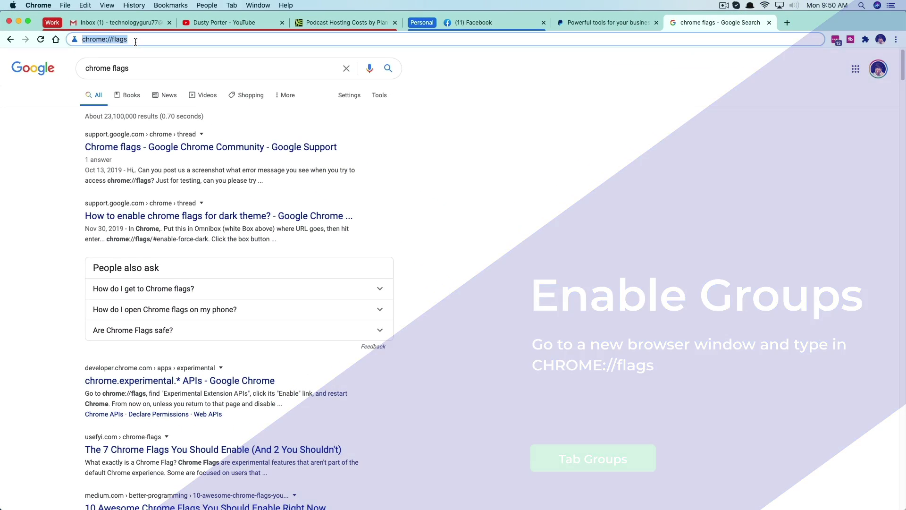
{"action": "key", "text": "Return"}
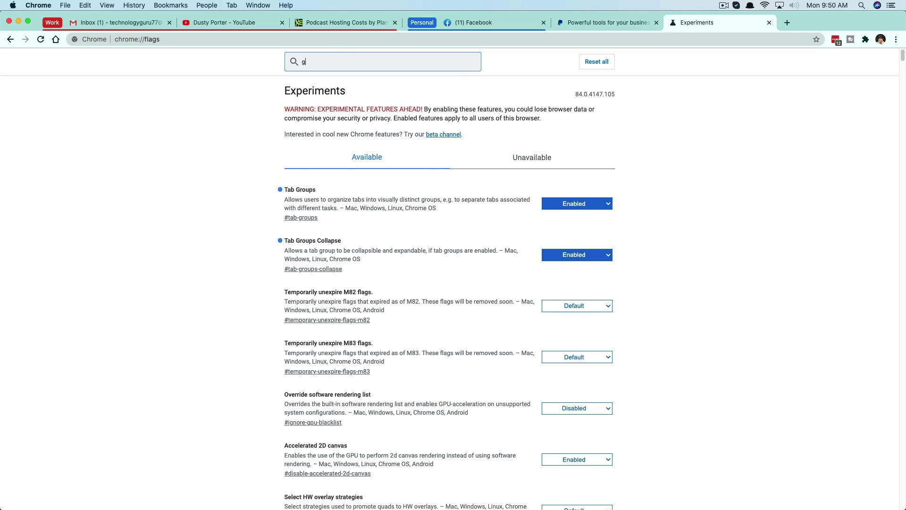
{"action": "type", "text": "groups"}
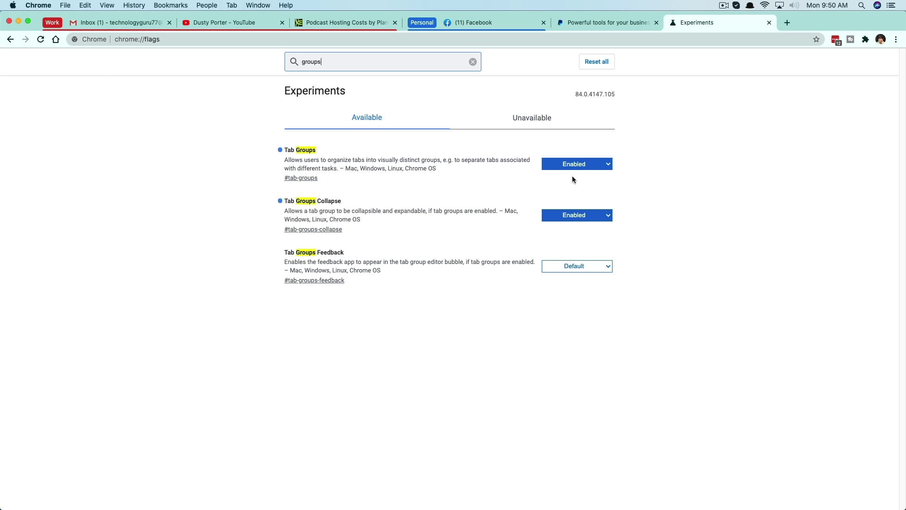
{"action": "left_click", "coordinate": [608, 167]}
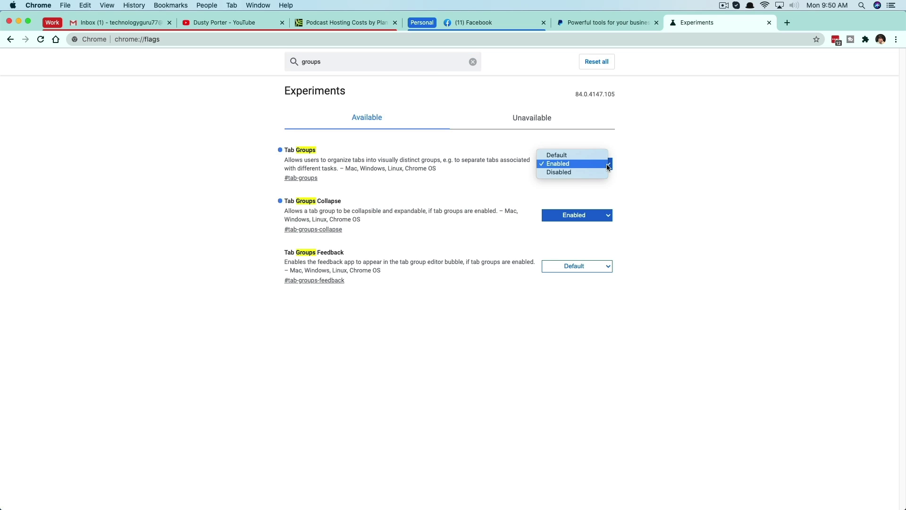
{"action": "left_click", "coordinate": [572, 163]}
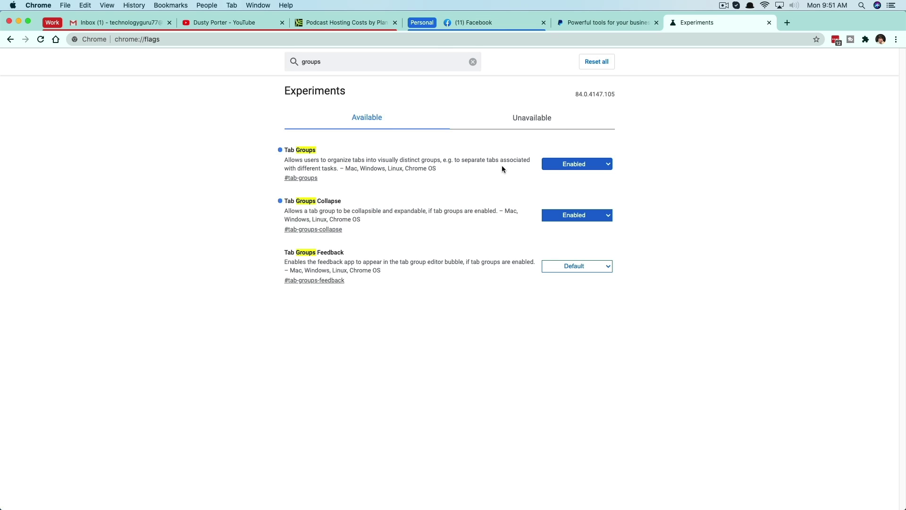
{"action": "middle_click", "coordinate": [701, 21]}
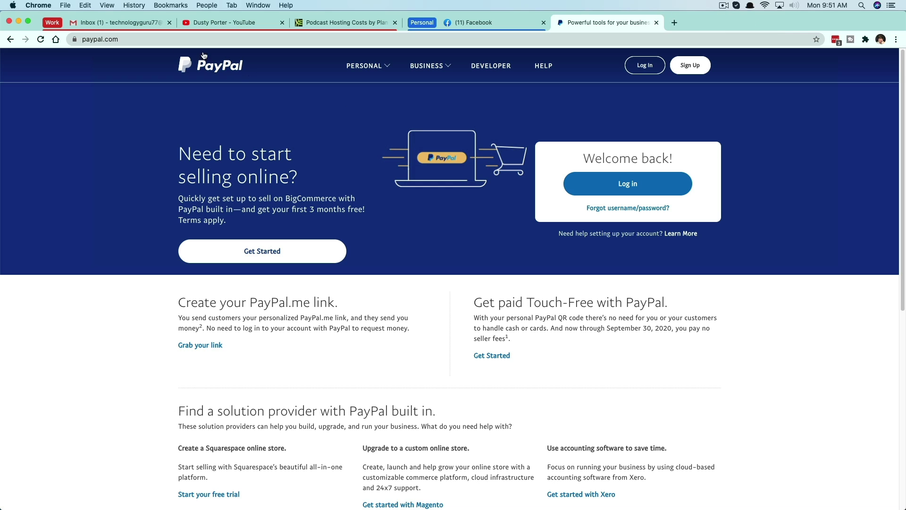
Step: Move the PayPal tab into a new, unnamed tab group alongside Work and Personal
{"action": "left_click", "coordinate": [104, 21]}
{"action": "left_click", "coordinate": [610, 21]}
{"action": "right_click", "coordinate": [588, 23]}
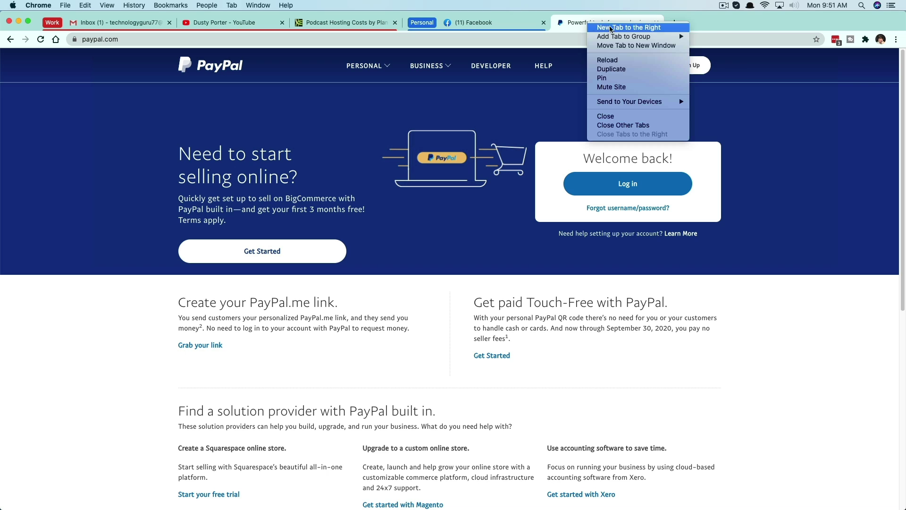
{"action": "mouse_move", "coordinate": [617, 36]}
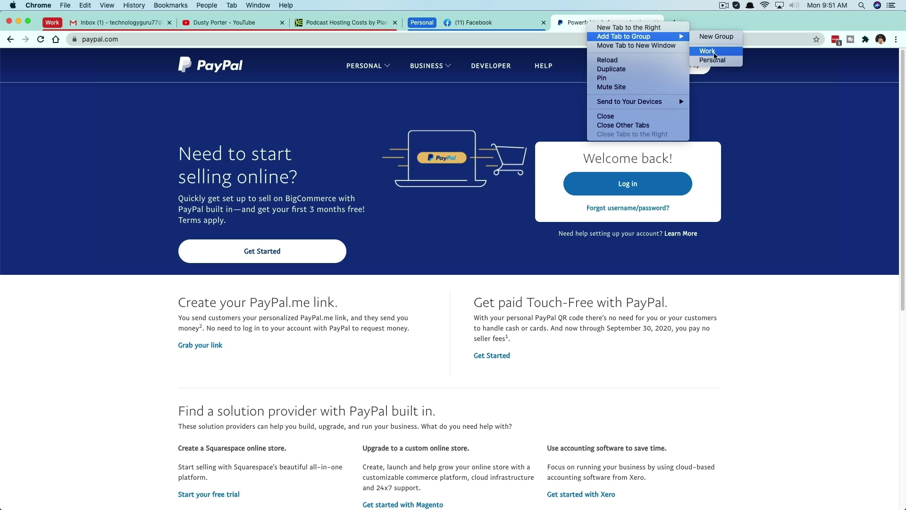
{"action": "left_click", "coordinate": [716, 36]}
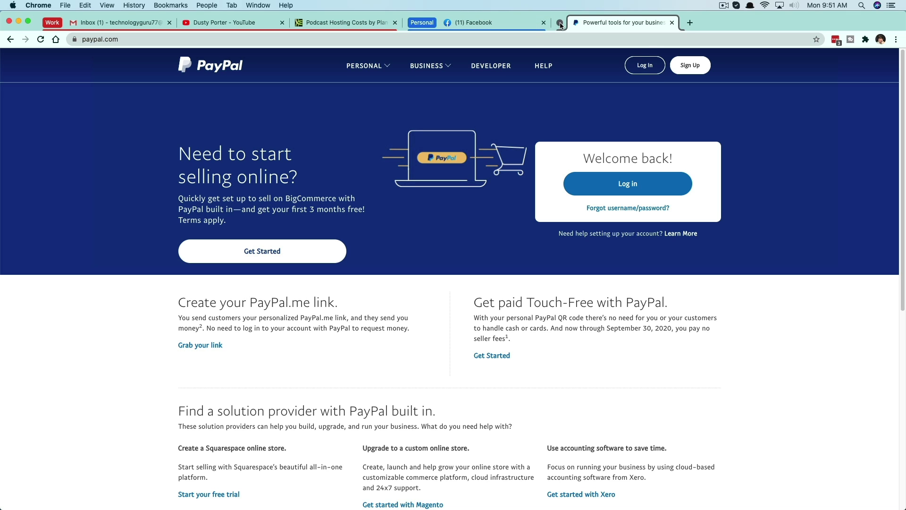
{"action": "left_click", "coordinate": [560, 24]}
Step: Type 'Finance' as the new group's name and pick the green colour swatch
{"action": "type", "text": "F"}
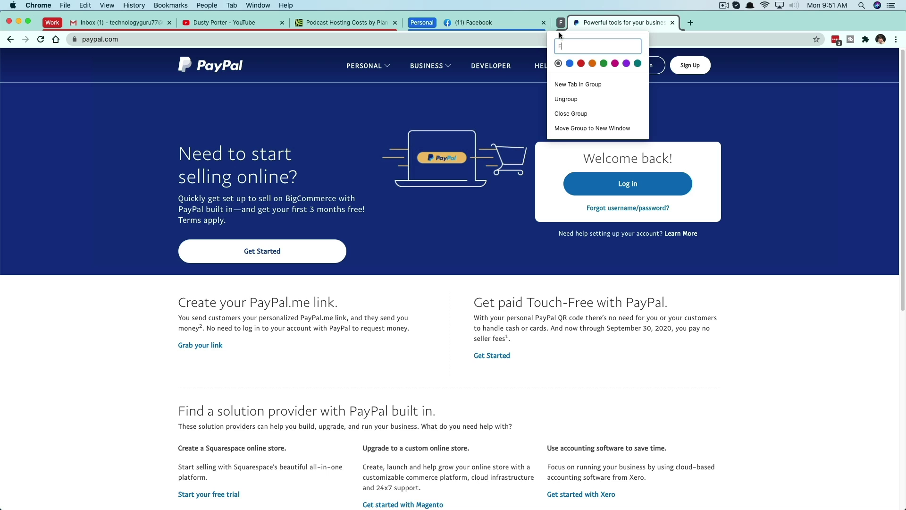
{"action": "type", "text": "inance"}
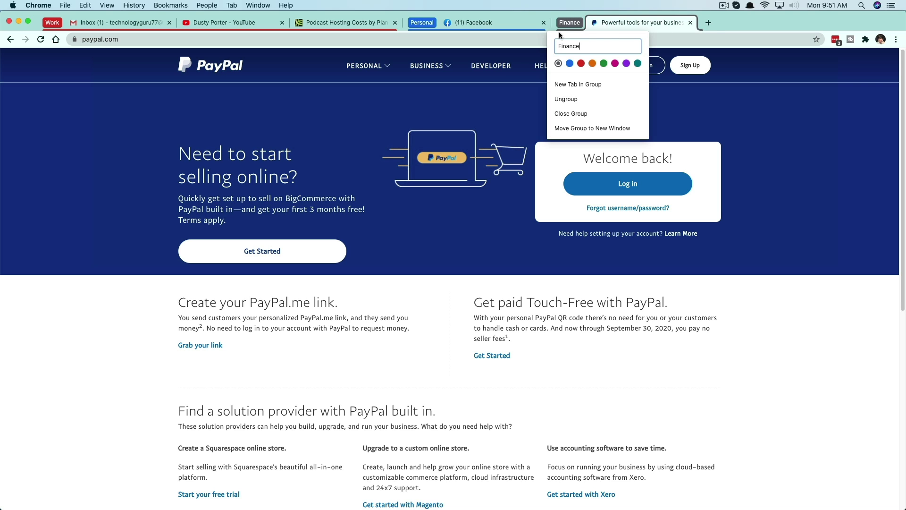
{"action": "left_click", "coordinate": [604, 64]}
{"action": "left_click", "coordinate": [619, 23]}
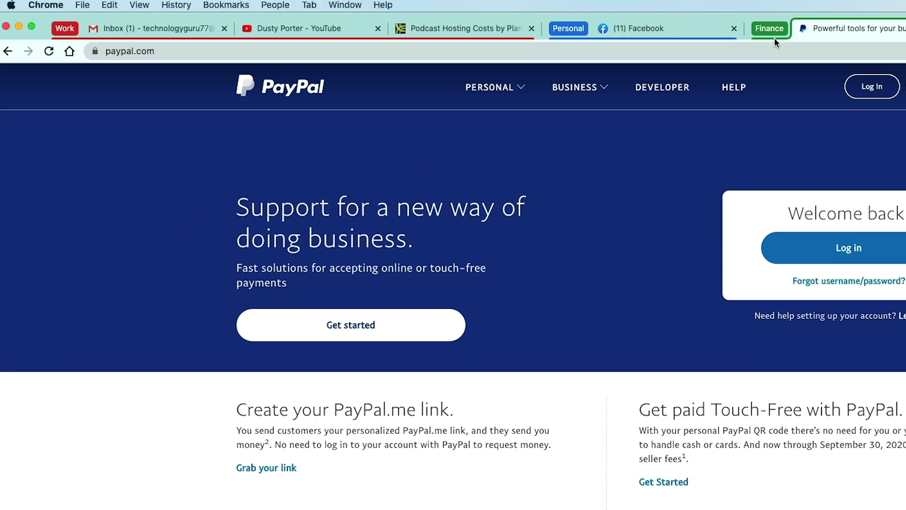
Step: Cycle through the Gmail, YouTube and Podcast Hosting Costs tabs, ending on YouTube, then open a blank tab
{"action": "left_click", "coordinate": [137, 30]}
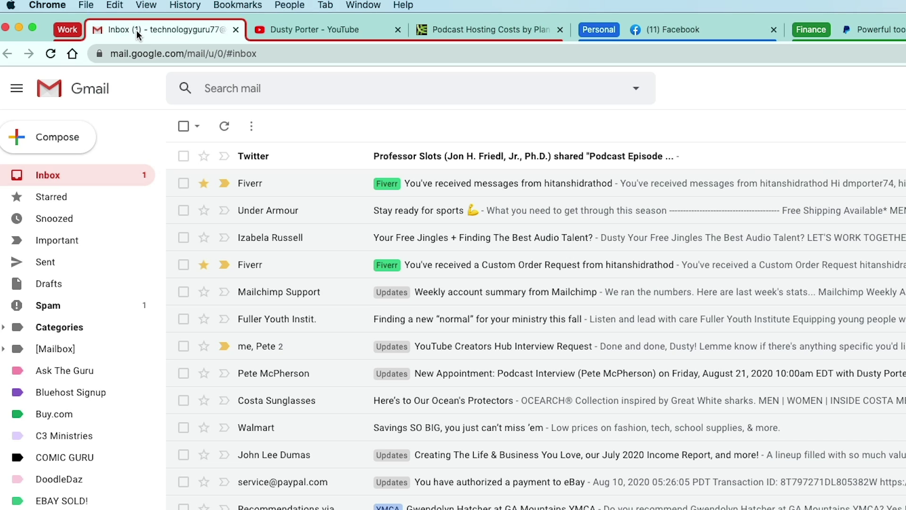
{"action": "left_click", "coordinate": [312, 32]}
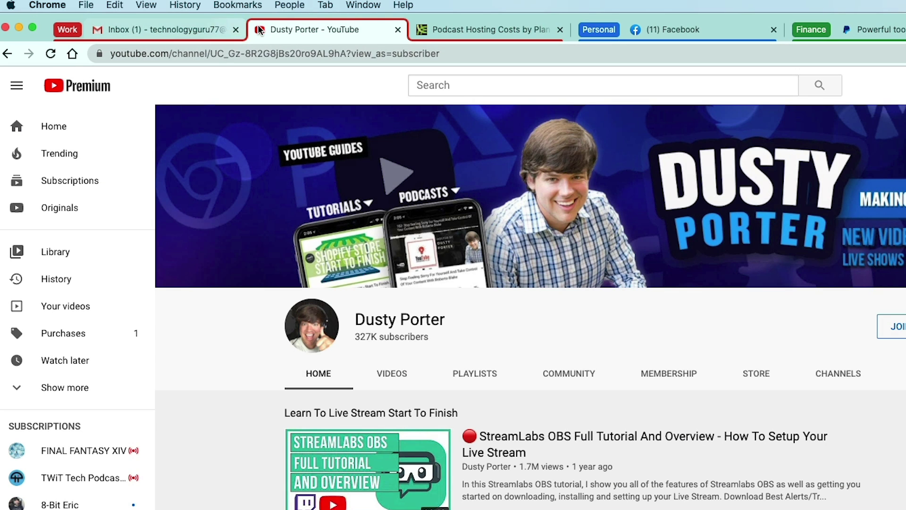
{"action": "left_click", "coordinate": [495, 32]}
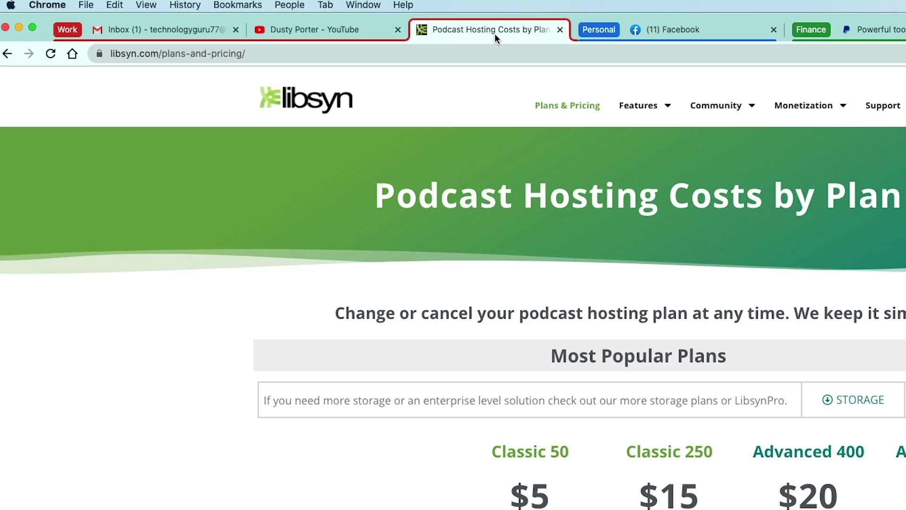
{"action": "left_click", "coordinate": [336, 30]}
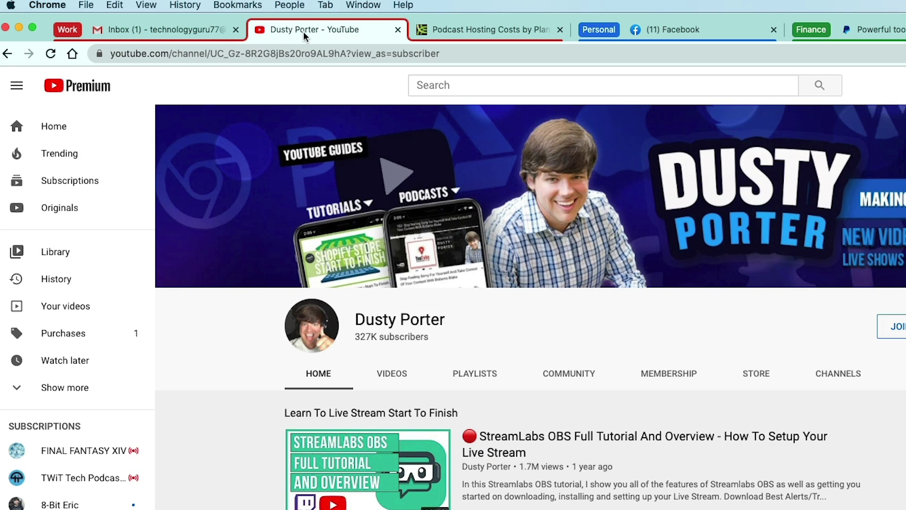
{"action": "left_click", "coordinate": [214, 28]}
{"action": "left_click", "coordinate": [313, 32]}
{"action": "key", "text": "super+t"}
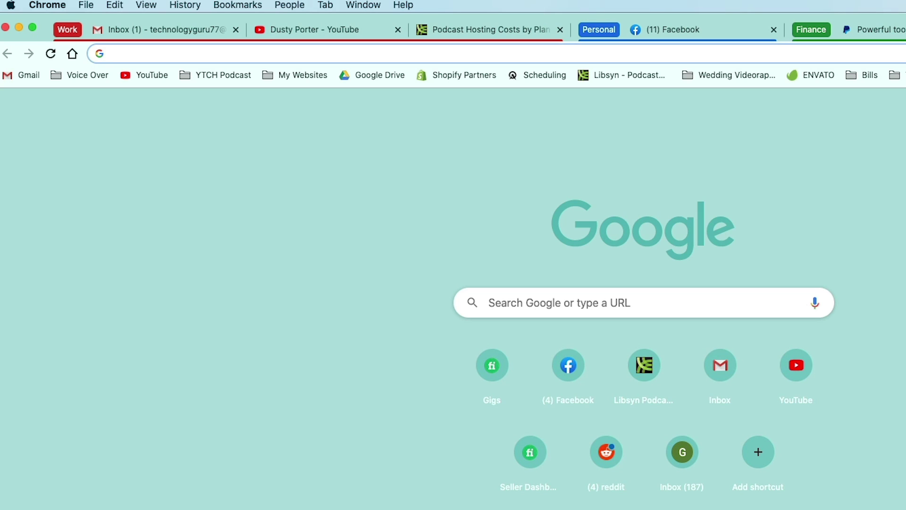
Step: Load the Amazon affiliate sign-in page, drag its tab into the Personal group, then close it
{"action": "type", "text": "affiliate-program.amazon.com/home"}
{"action": "key", "text": "Return"}
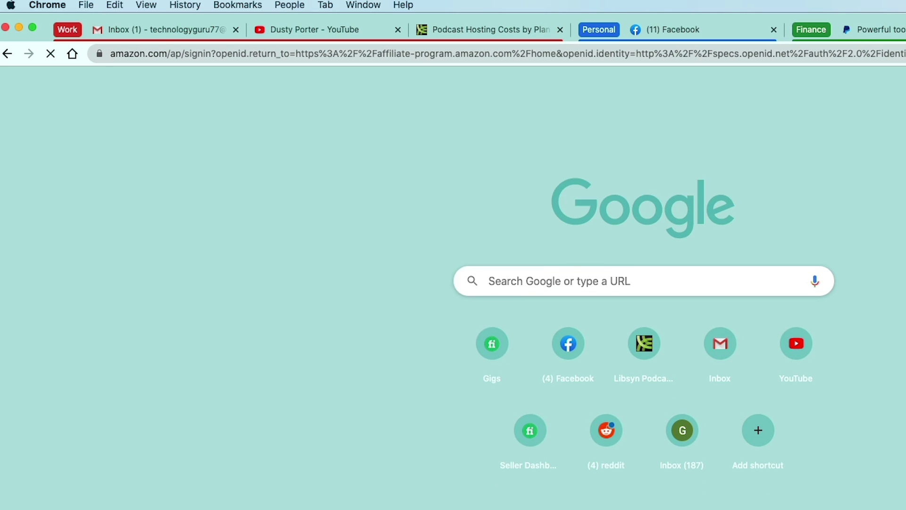
{"action": "left_click_drag", "start_coordinate": [904, 29], "coordinate": [488, 37]}
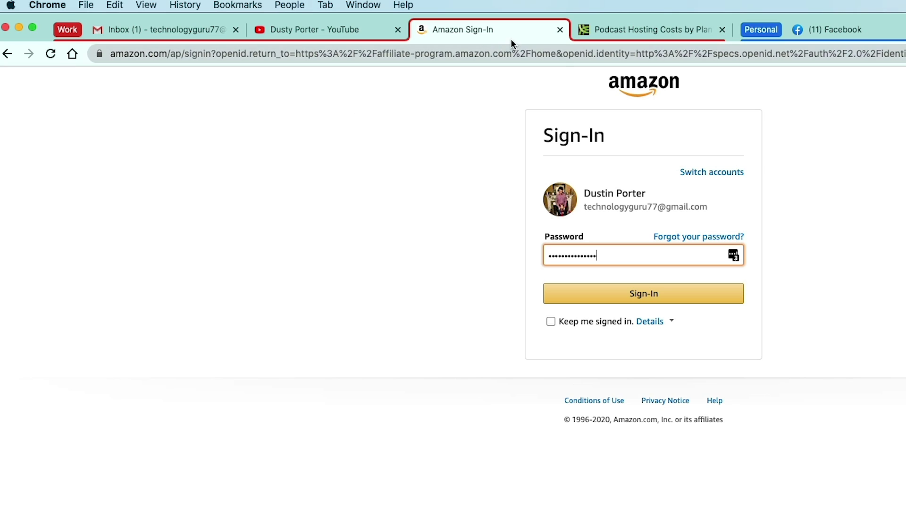
{"action": "mouse_move", "coordinate": [457, 30]}
{"action": "left_mouse_down"}
{"action": "mouse_move", "coordinate": [710, 27]}
{"action": "mouse_move", "coordinate": [469, 27]}
{"action": "left_mouse_up"}
{"action": "key", "text": "super+w"}
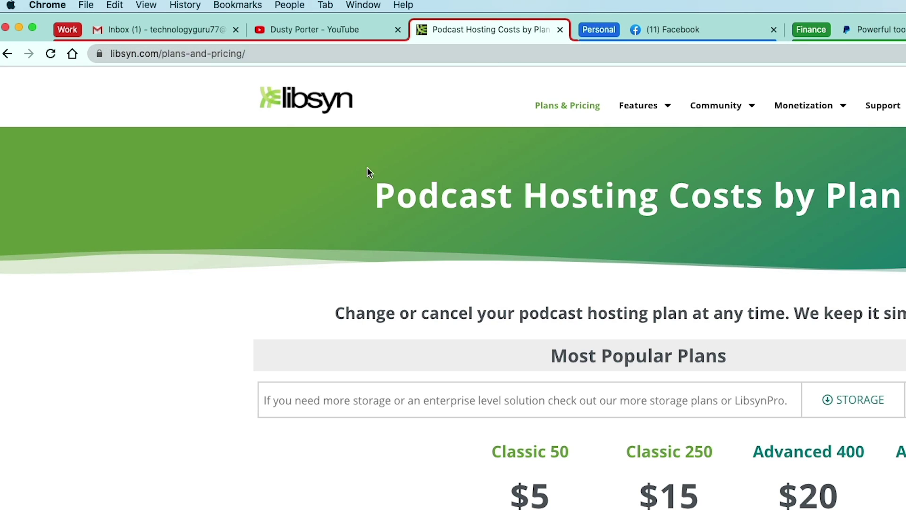
Step: Try orange on the Work group, revert it to red, then switch to the Facebook tab
{"action": "left_click", "coordinate": [70, 32]}
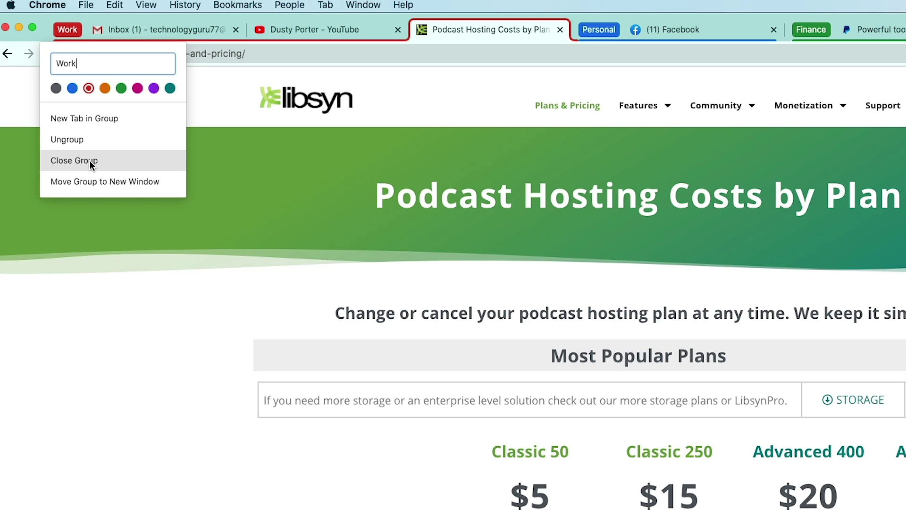
{"action": "left_click", "coordinate": [105, 88]}
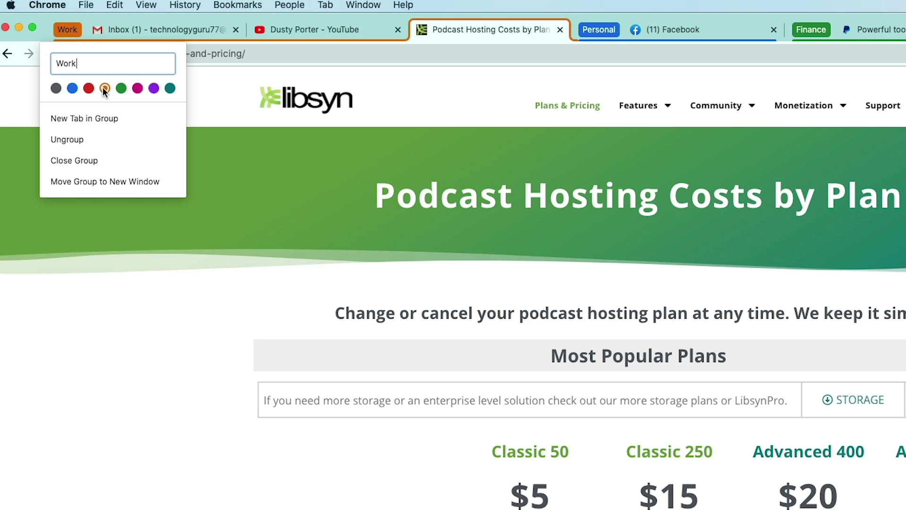
{"action": "left_click", "coordinate": [87, 90]}
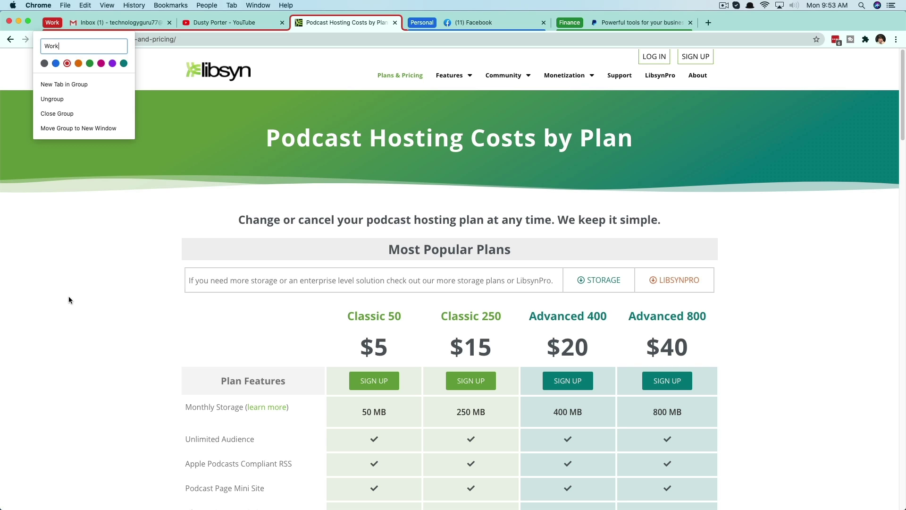
{"action": "left_click", "coordinate": [476, 22]}
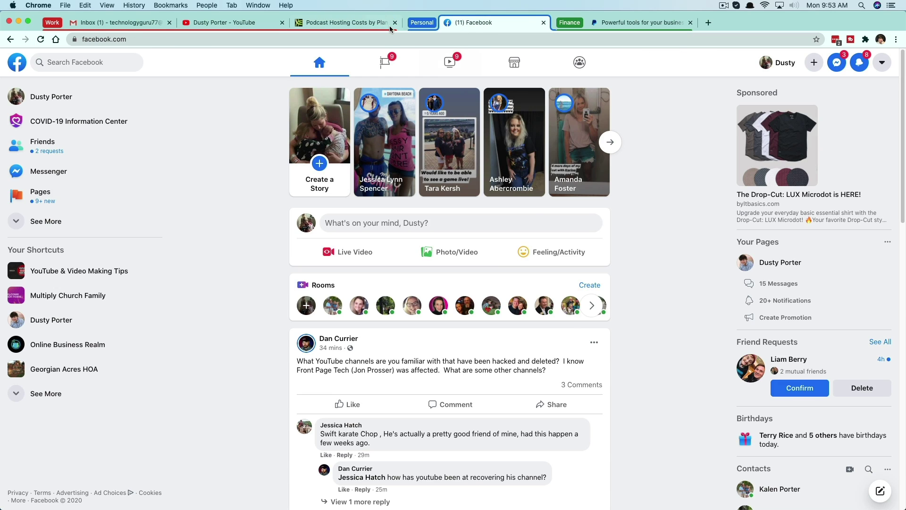
Step: Close the Facebook tab, reopen Facebook from the new-tab shortcuts, and drag it before the Finance group
{"action": "key", "text": "super+w"}
{"action": "key", "text": "super+t"}
{"action": "left_click", "coordinate": [564, 39]}
{"action": "left_click", "coordinate": [401, 256]}
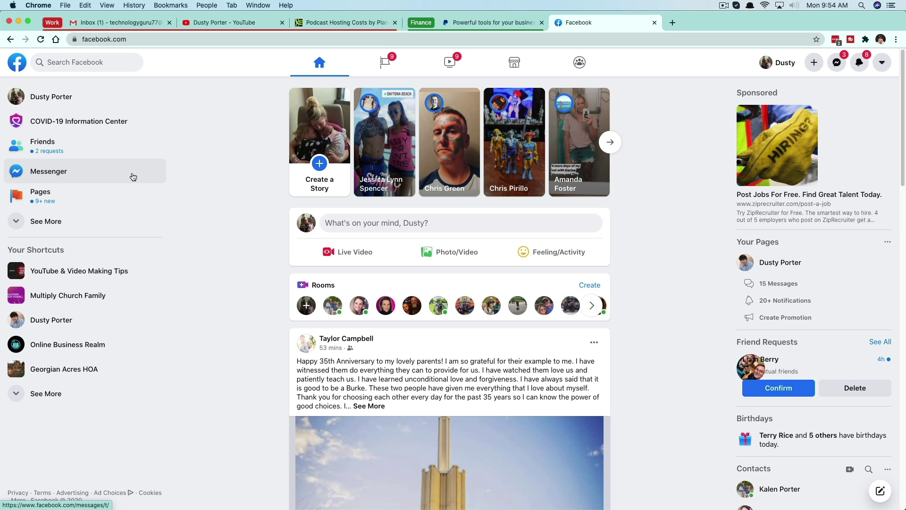
{"action": "left_click_drag", "start_coordinate": [596, 26], "coordinate": [449, 18]}
Step: Leave the Facebook tab ungrouped and switch to the YouTube channel tab
{"action": "right_click", "coordinate": [452, 22]}
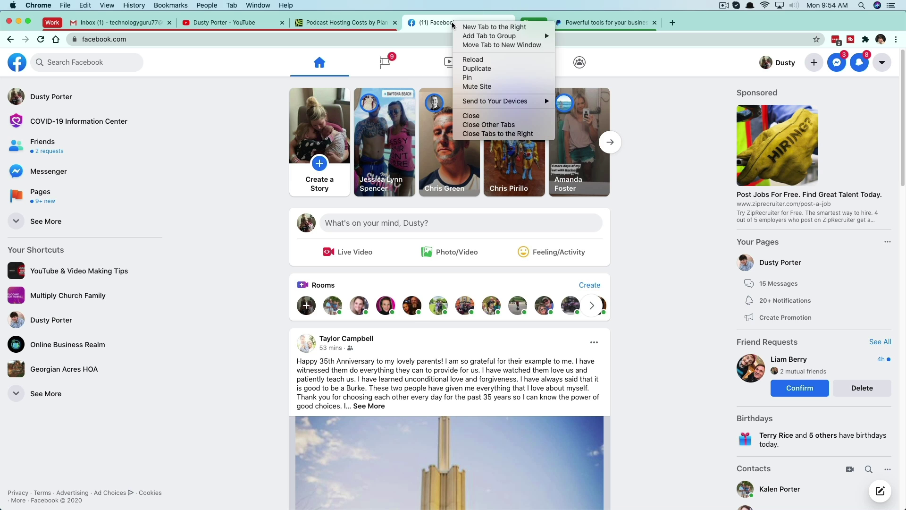
{"action": "mouse_move", "coordinate": [507, 37]}
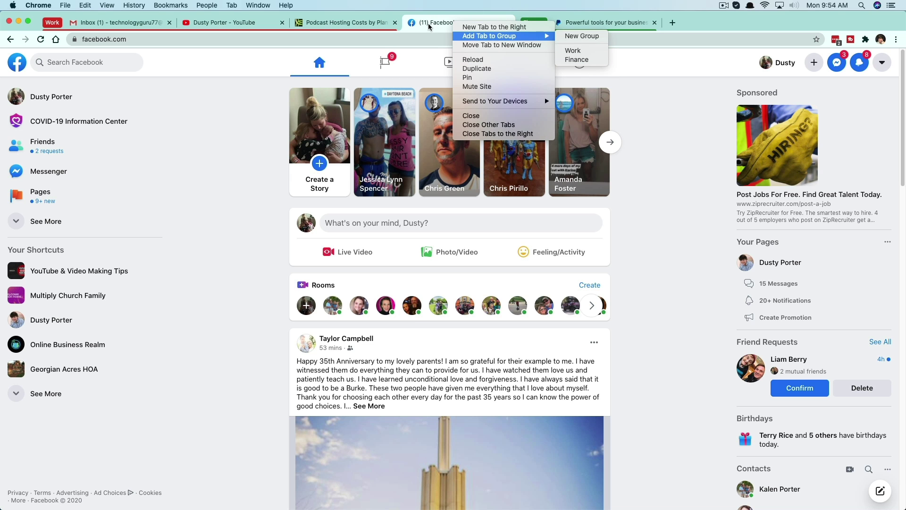
{"action": "left_click", "coordinate": [131, 21]}
{"action": "left_click", "coordinate": [234, 24]}
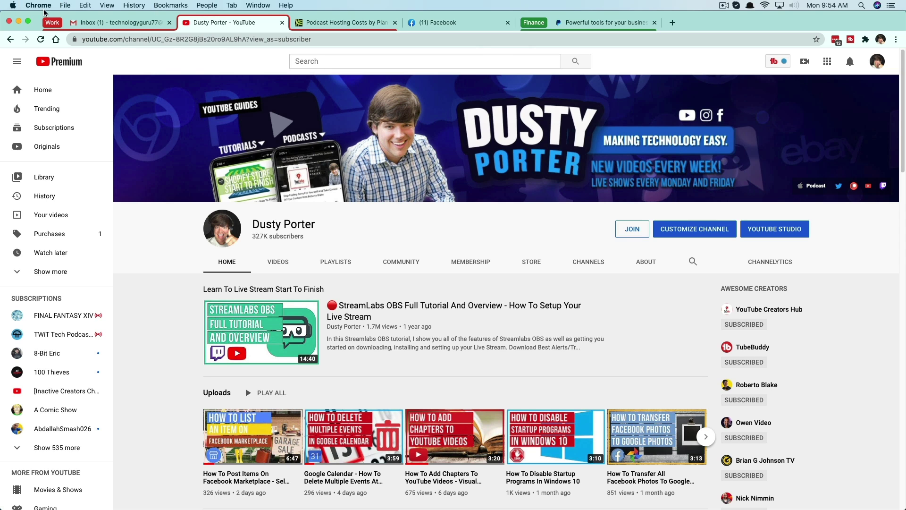
{"action": "left_click", "coordinate": [65, 5]}
Step: Open Chrome Preferences from the menu bar and scroll through the Settings page
{"action": "mouse_move", "coordinate": [46, 6]}
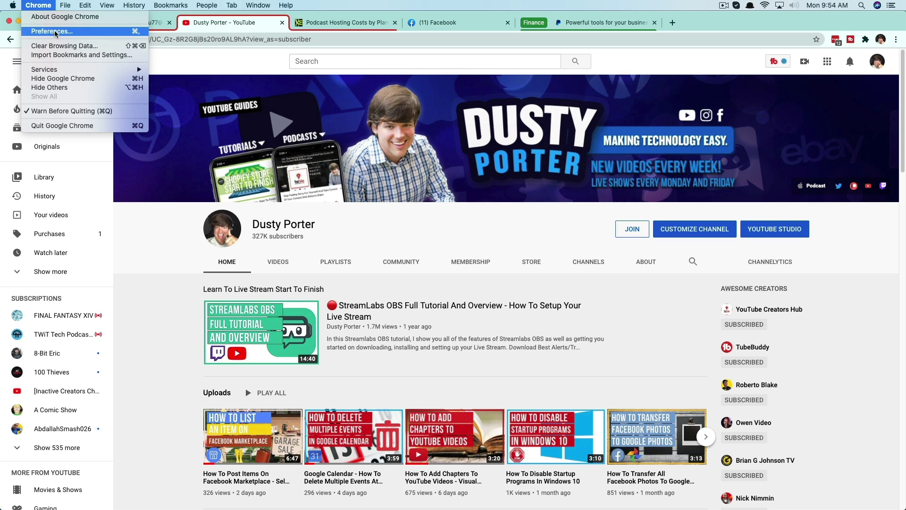
{"action": "left_click", "coordinate": [38, 31]}
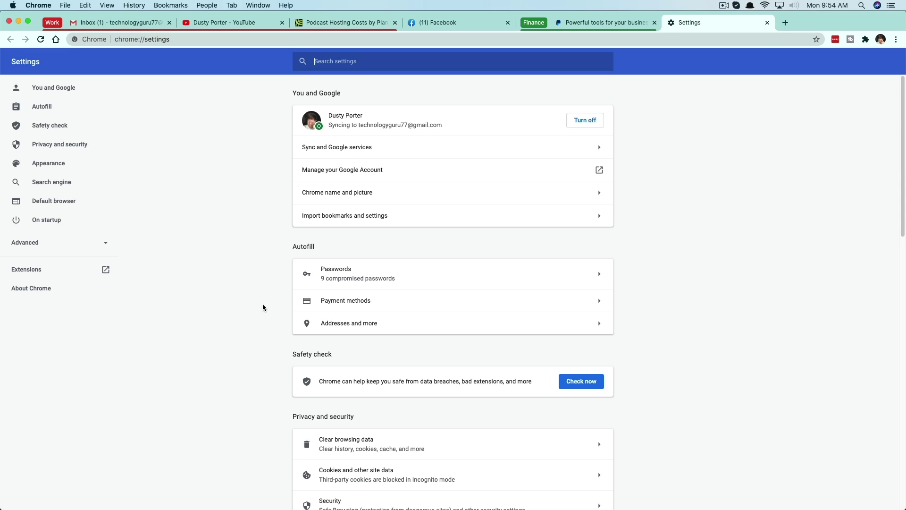
{"action": "scroll", "coordinate": [262, 306], "scroll_direction": "down", "scroll_amount": 10}
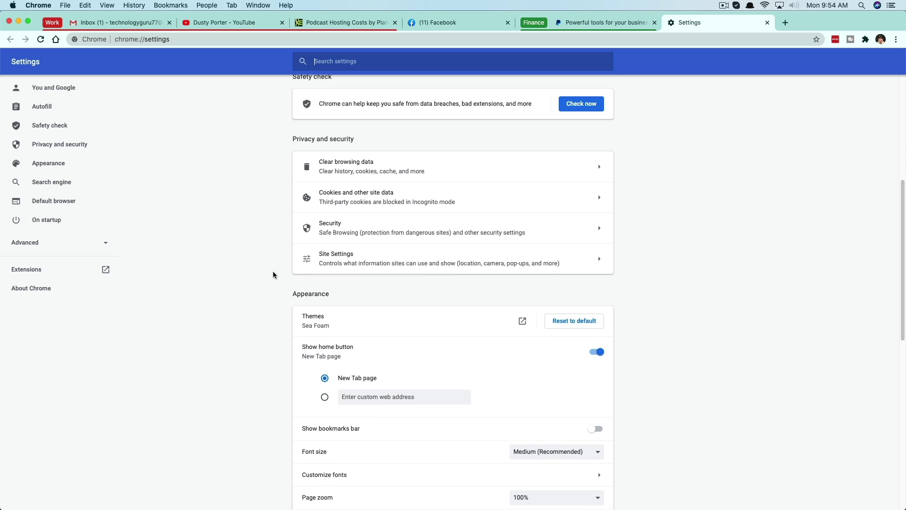
{"action": "scroll", "coordinate": [259, 308], "scroll_direction": "down", "scroll_amount": 2}
{"action": "scroll", "coordinate": [276, 363], "scroll_direction": "down", "scroll_amount": 2}
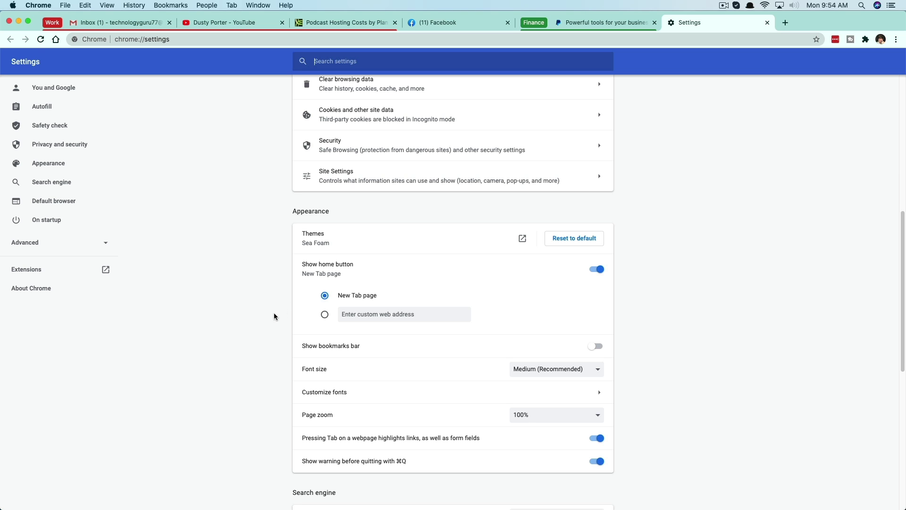
{"action": "scroll", "coordinate": [264, 306], "scroll_direction": "up", "scroll_amount": 5}
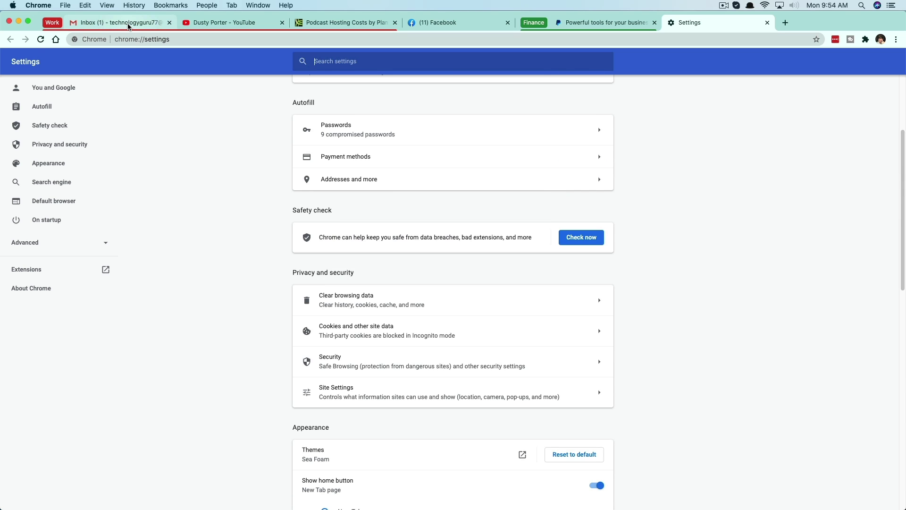